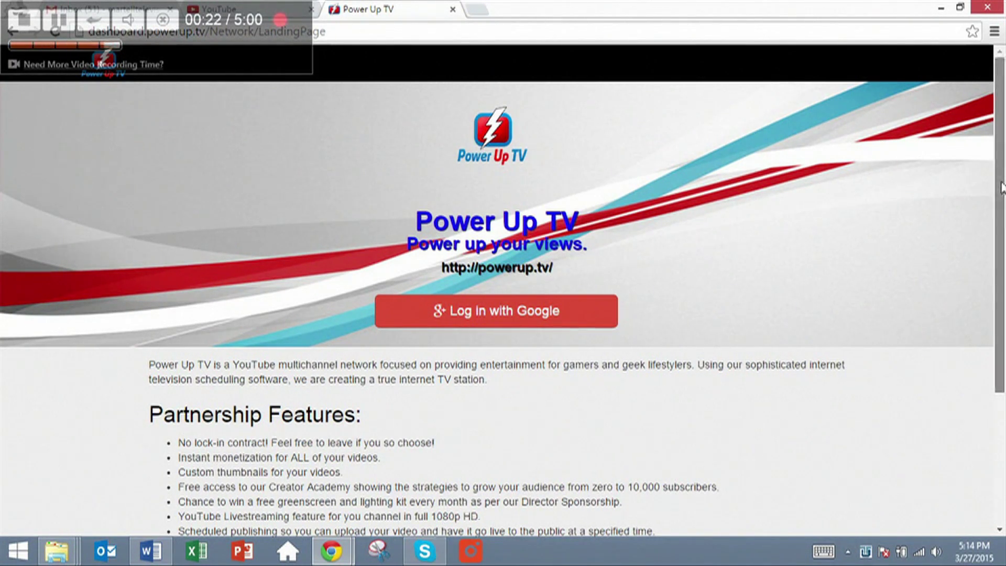
Let Power Up TV know your identity, email address and basic profile info
drag(1001, 191, 1003, 294)
scroll(1003, 293, down, 1)
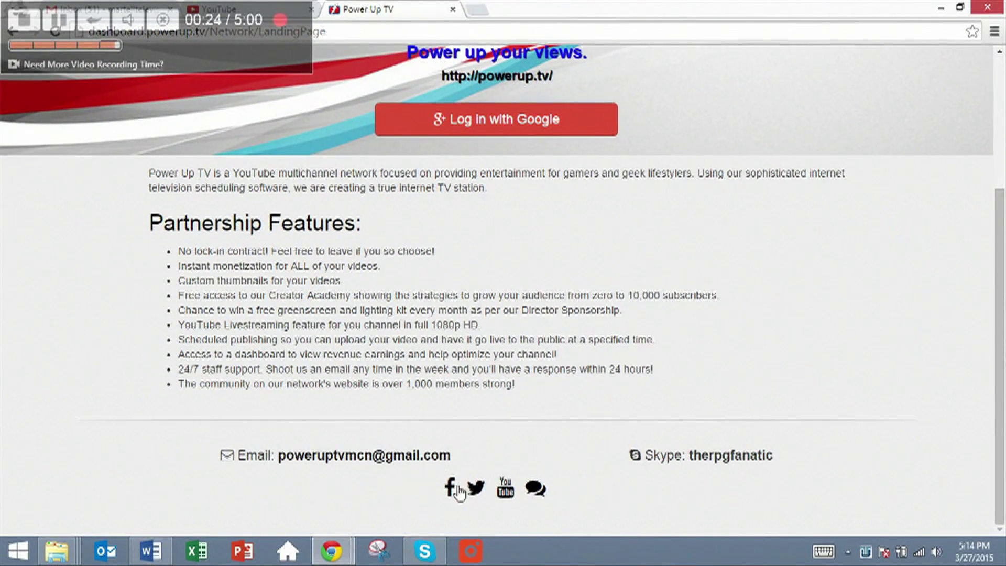
scroll(529, 482, up, 4)
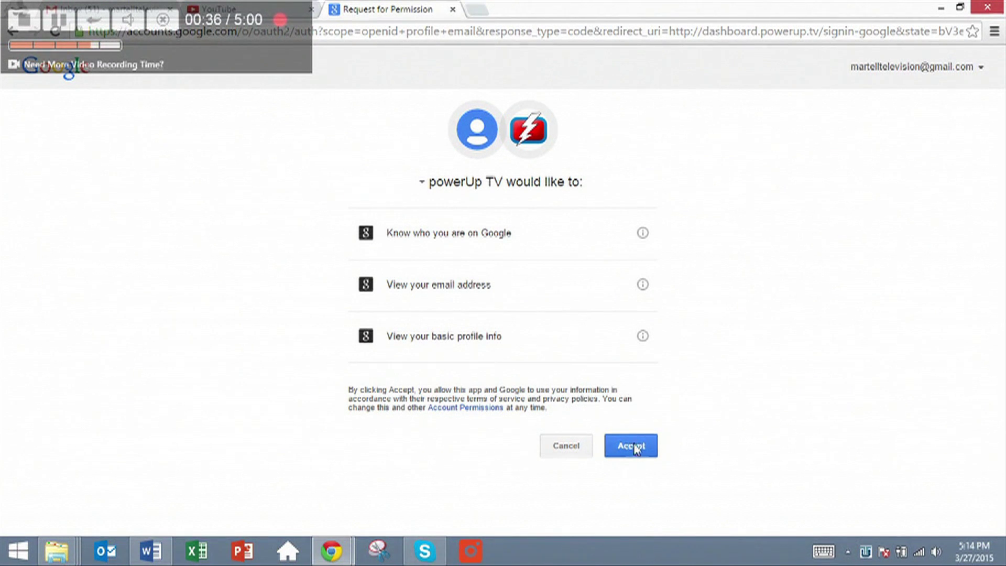
click(636, 447)
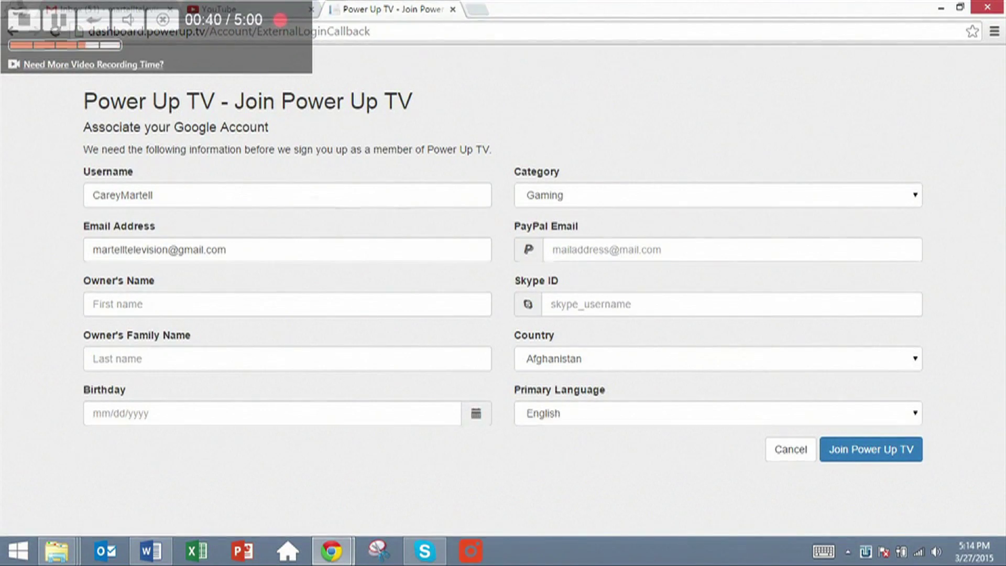
Keep the prefilled username and enter the owner's first name and family name
click(265, 195)
double_click(264, 195)
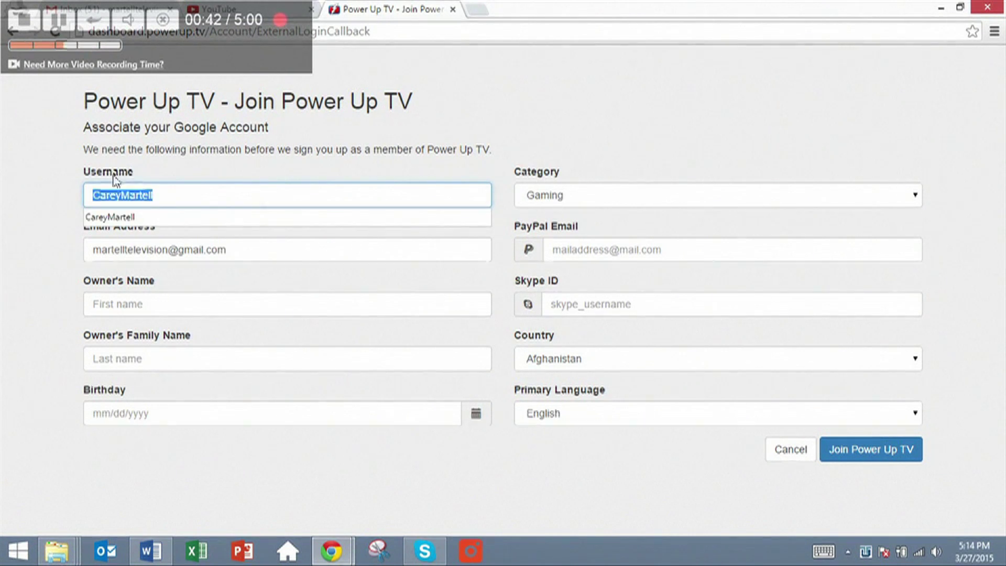
click(120, 195)
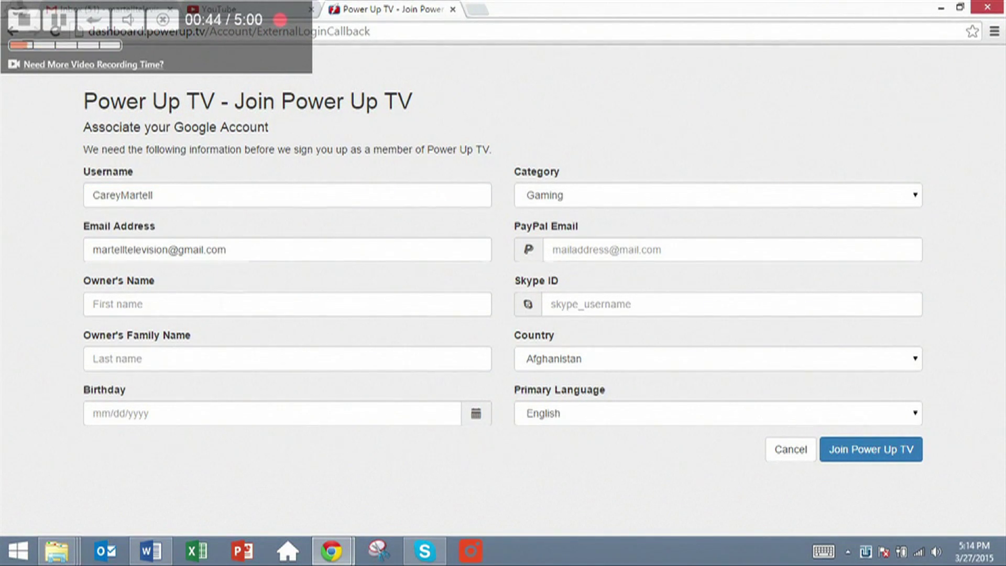
click(215, 305)
text(Carey)
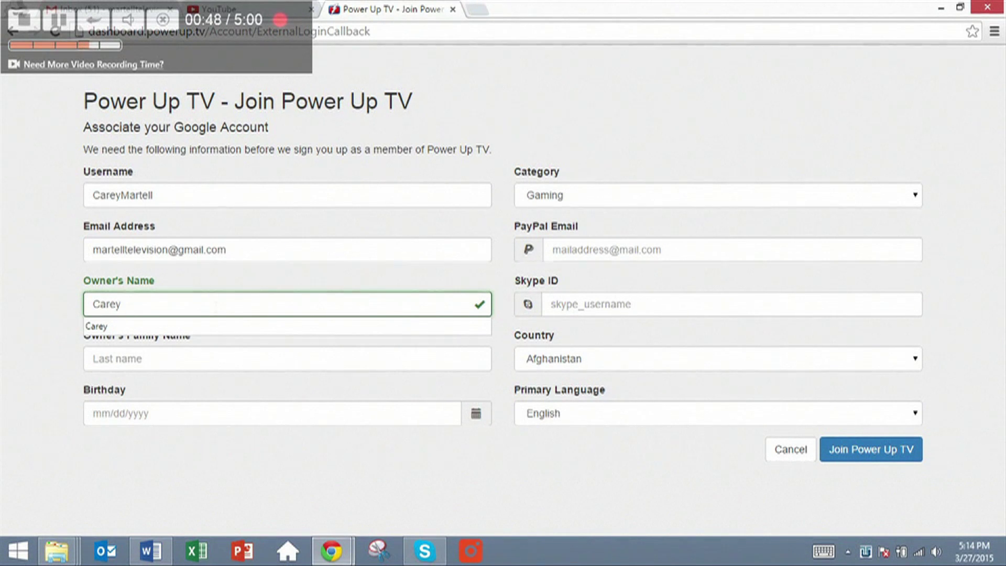
key(Tab)
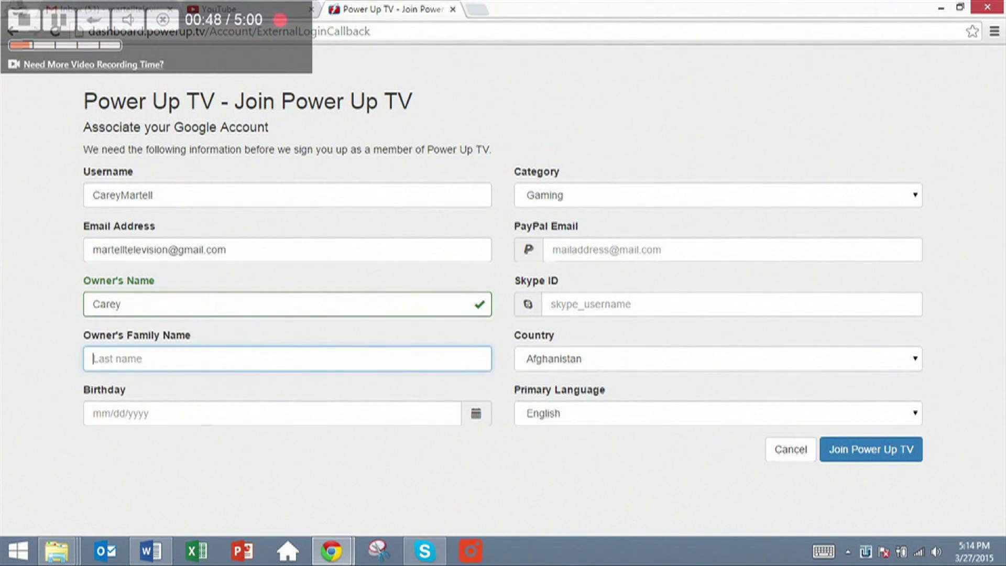
text(M)
key(Down)
key(Tab)
Fill in the owner's birthday, PayPal email address and Skype ID
text(12)
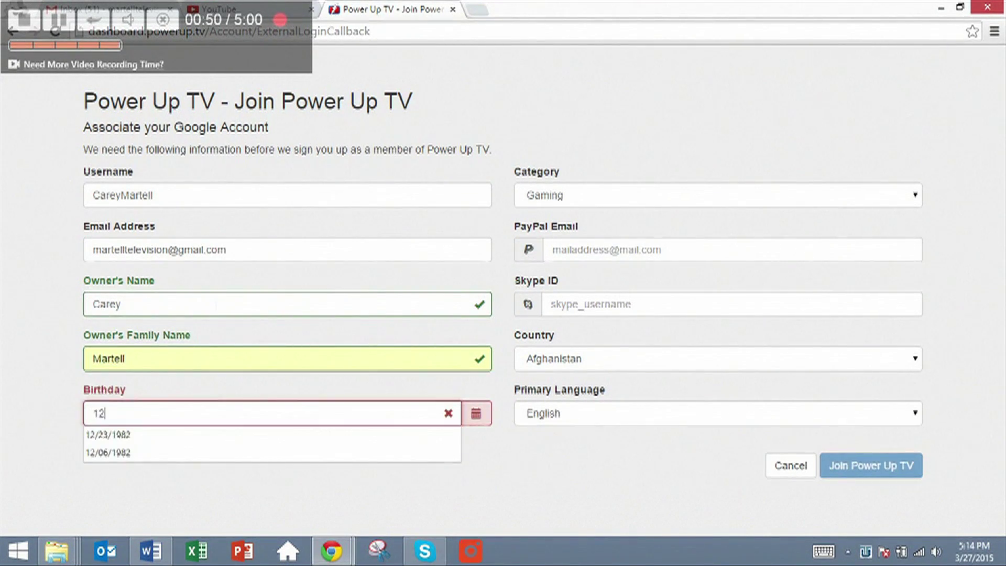
key(Down)
key(Return)
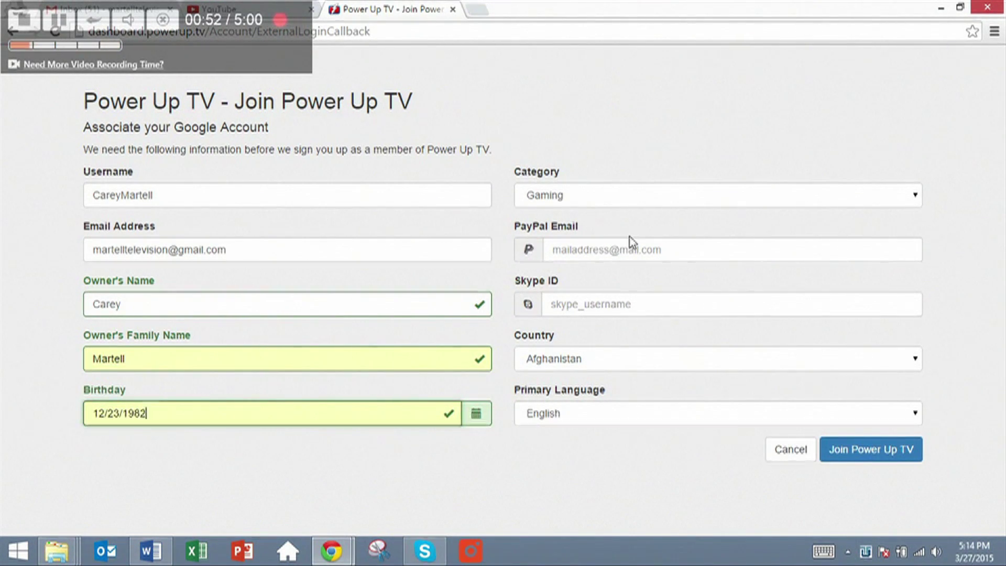
click(618, 246)
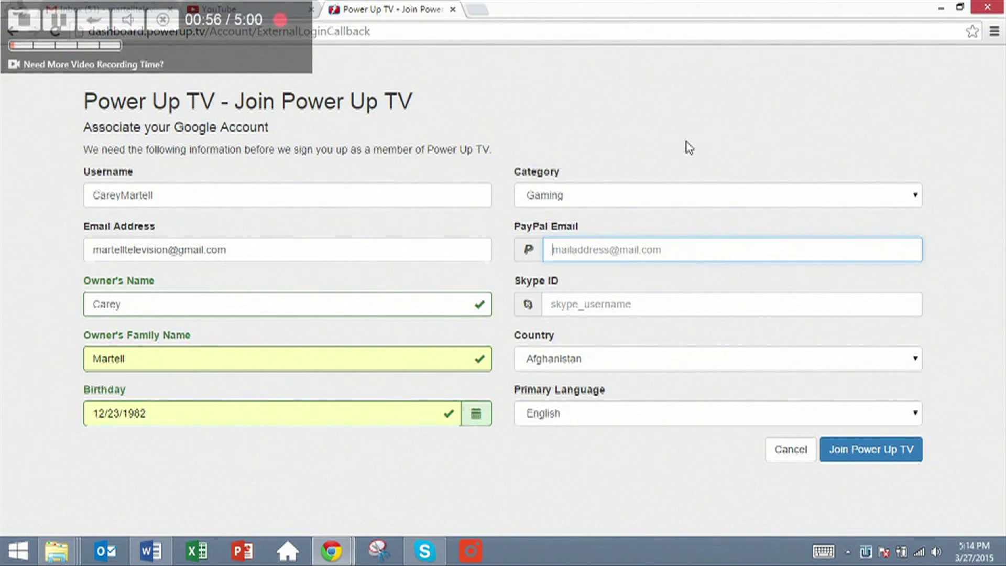
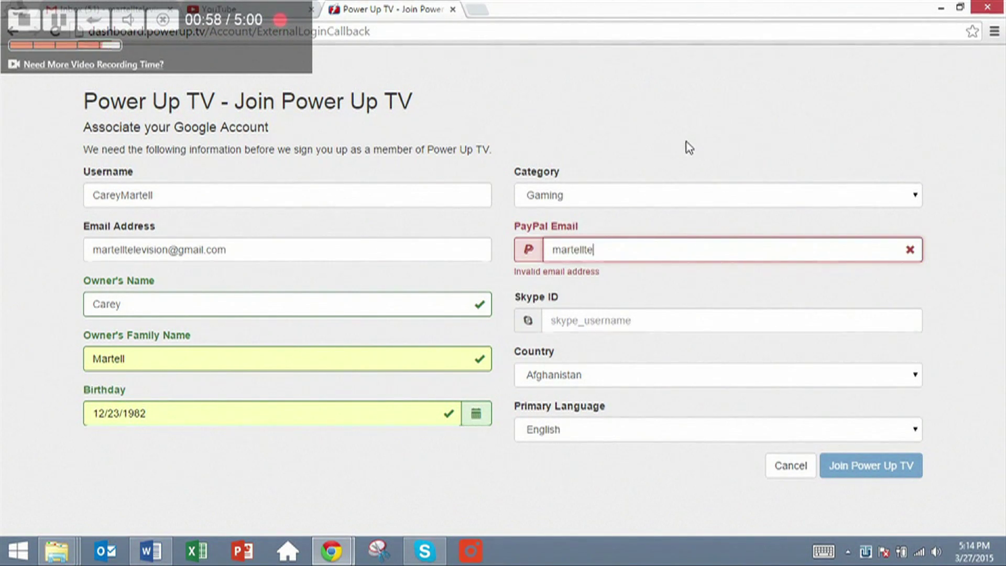
key(Tab)
text(the)
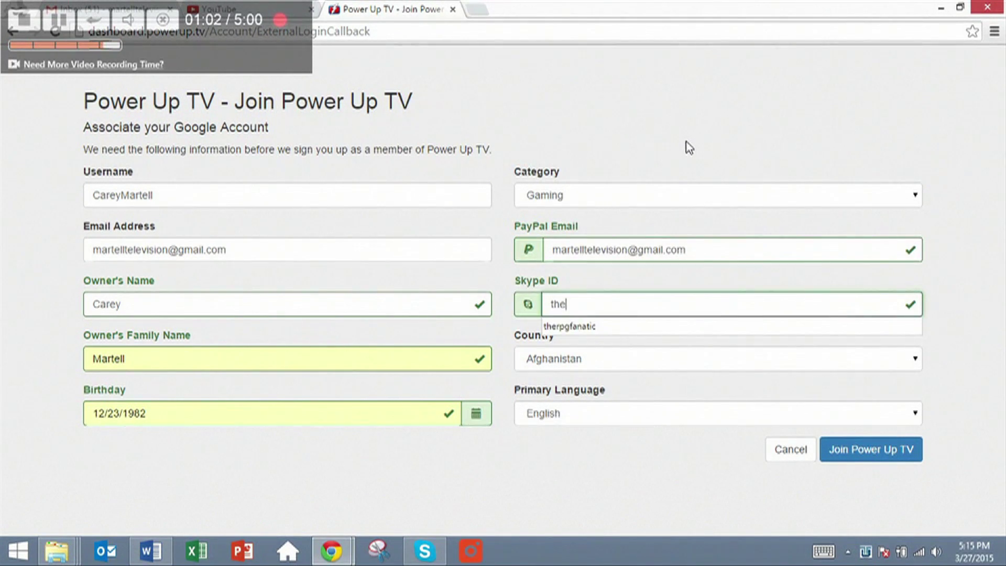
key(Down)
key(Return)
Set the country to United States and submit the Join Power Up TV form
key(Tab)
text(un)
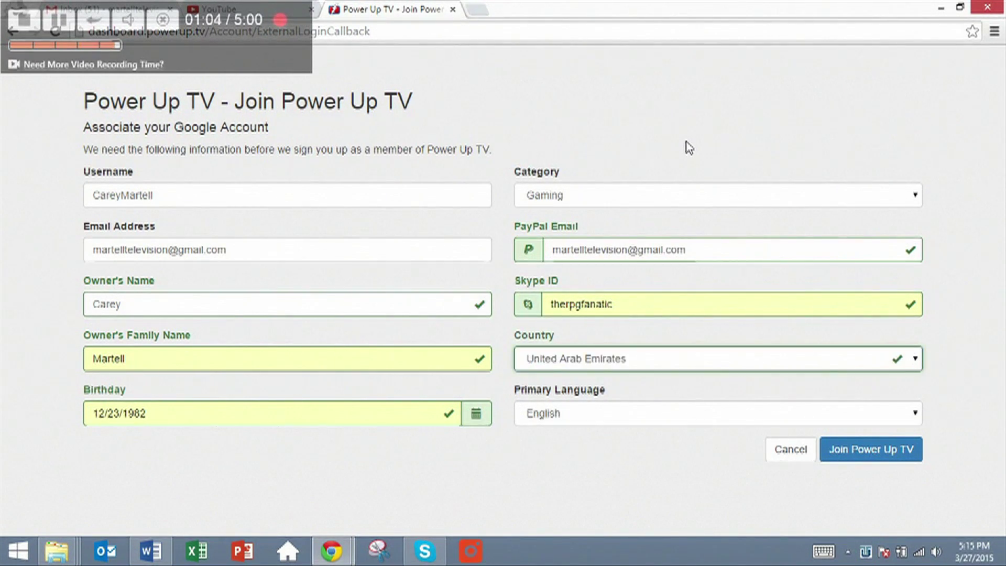
click(834, 370)
click(915, 338)
click(915, 339)
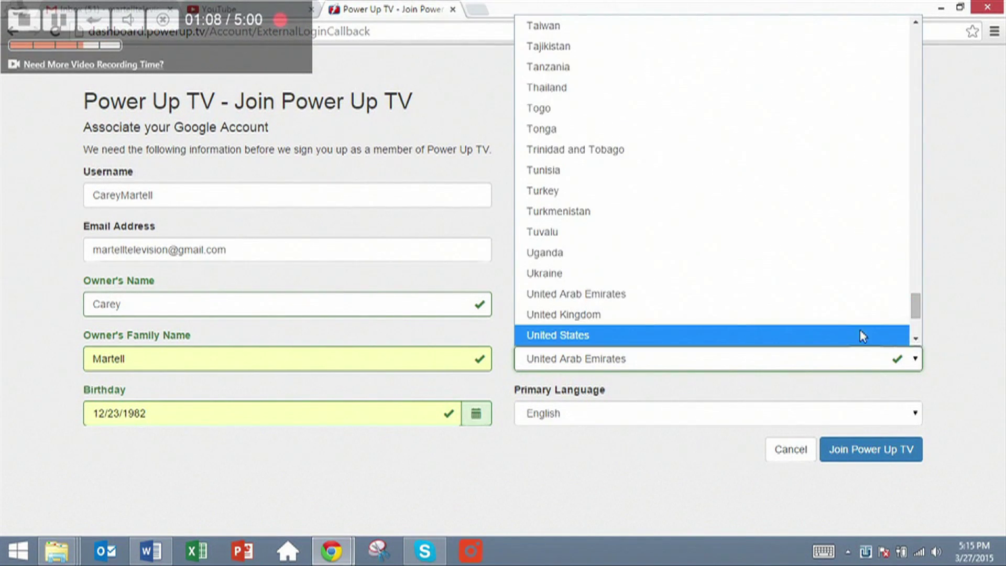
click(851, 337)
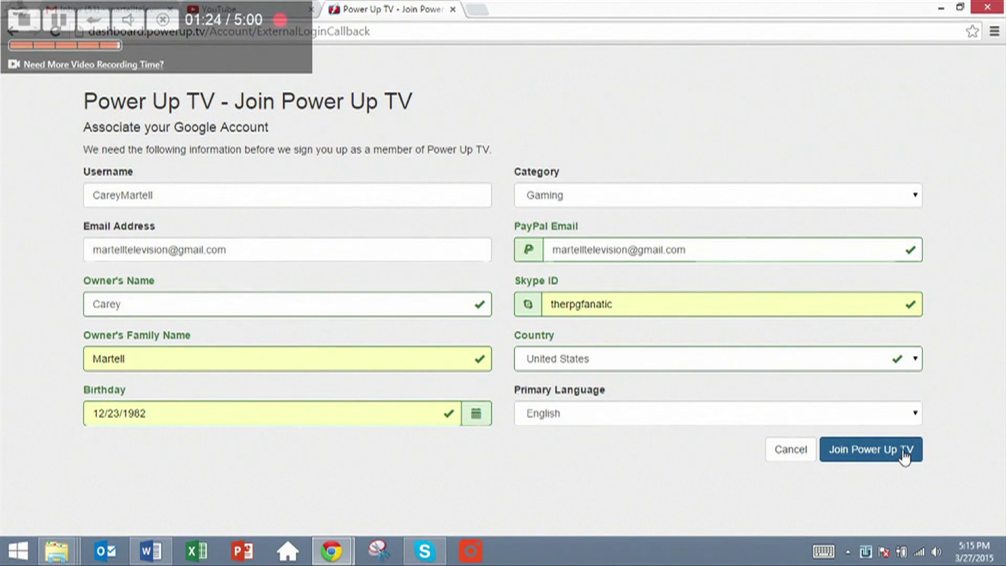
click(904, 457)
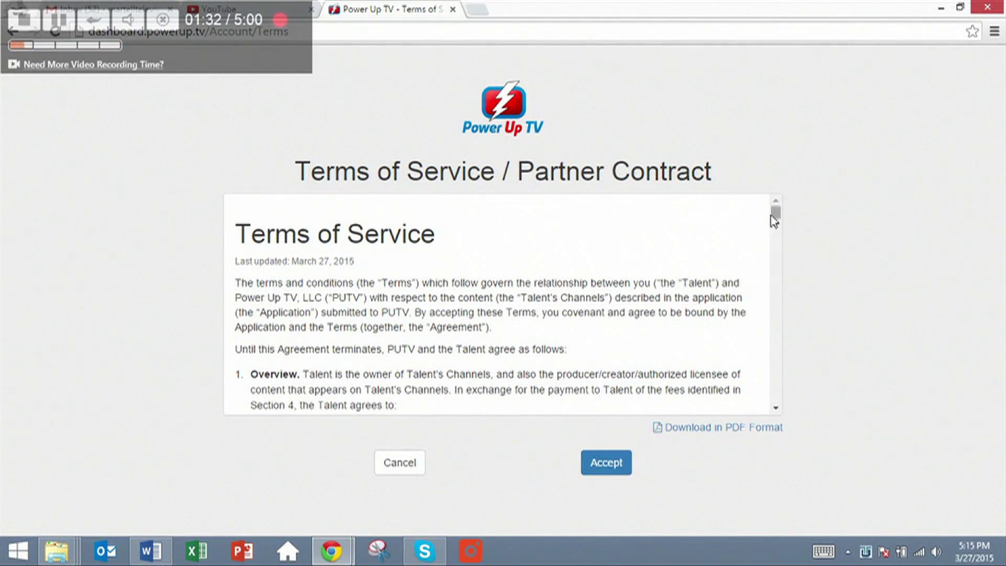
Read through the Power Up TV Terms of Service and accept the partner contract
drag(776, 219, 770, 194)
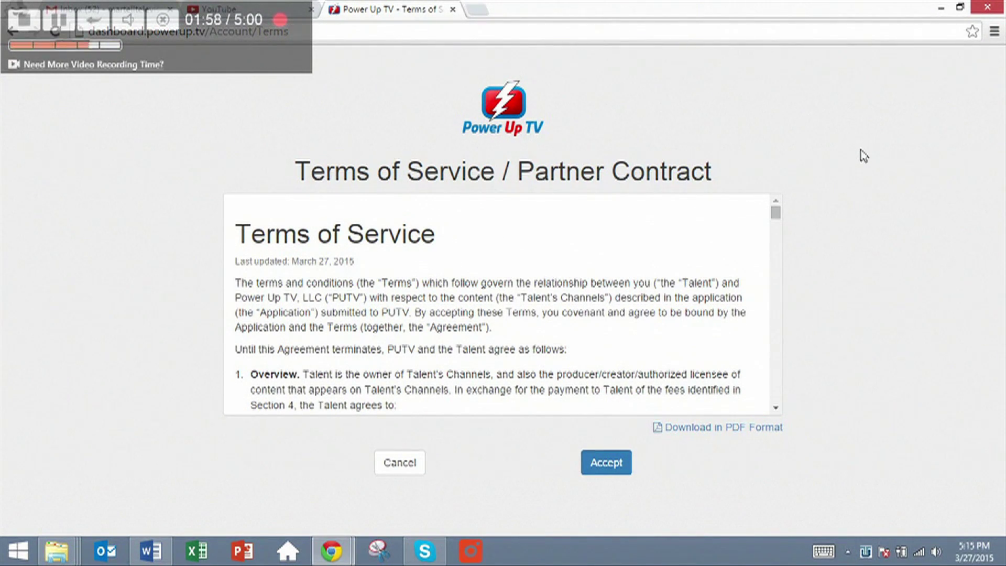
click(619, 469)
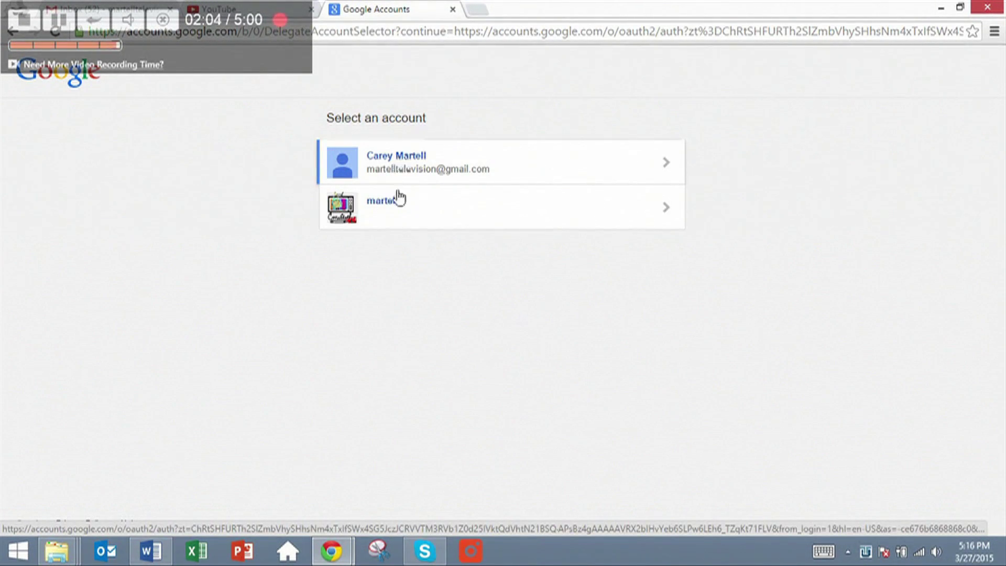
Choose the YouTube channel account and let Power Up TV use its YouTube and Analytics data
click(395, 212)
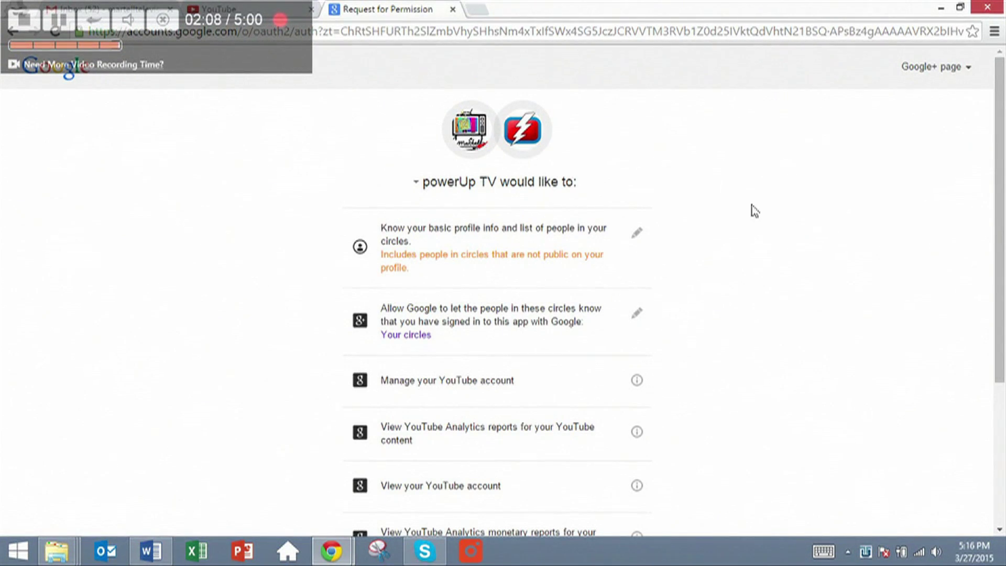
drag(1003, 126, 1004, 280)
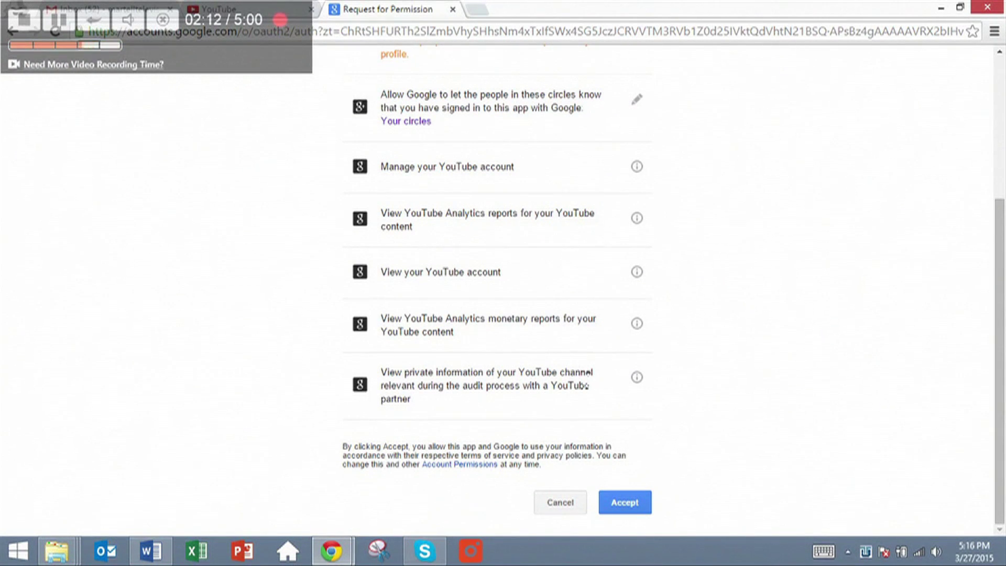
click(627, 504)
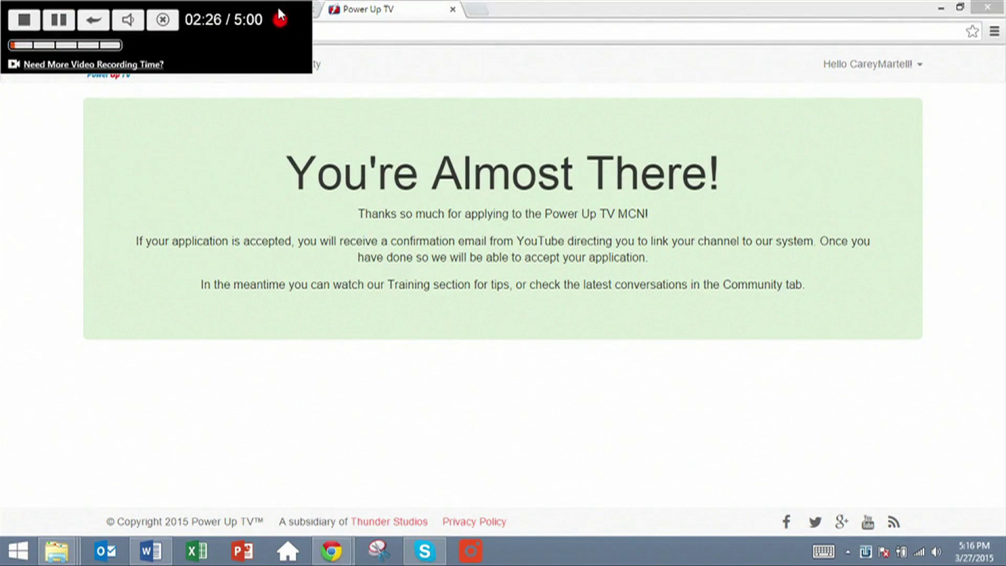
After the You're Almost There! confirmation, switch over to the Gmail inbox
drag(278, 6, 708, 21)
click(92, 9)
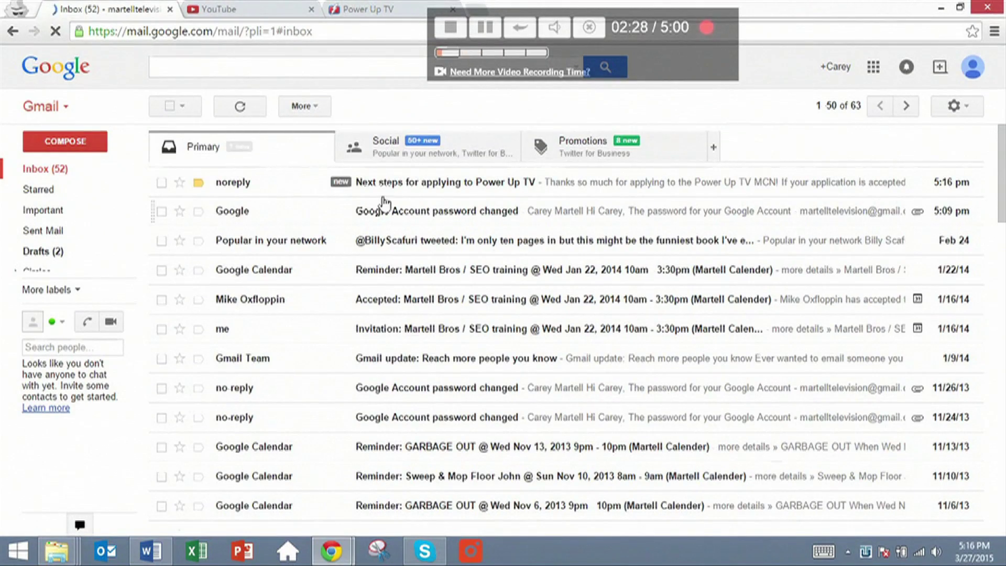
Open the 'Next steps for applying to Power Up TV' email
click(400, 183)
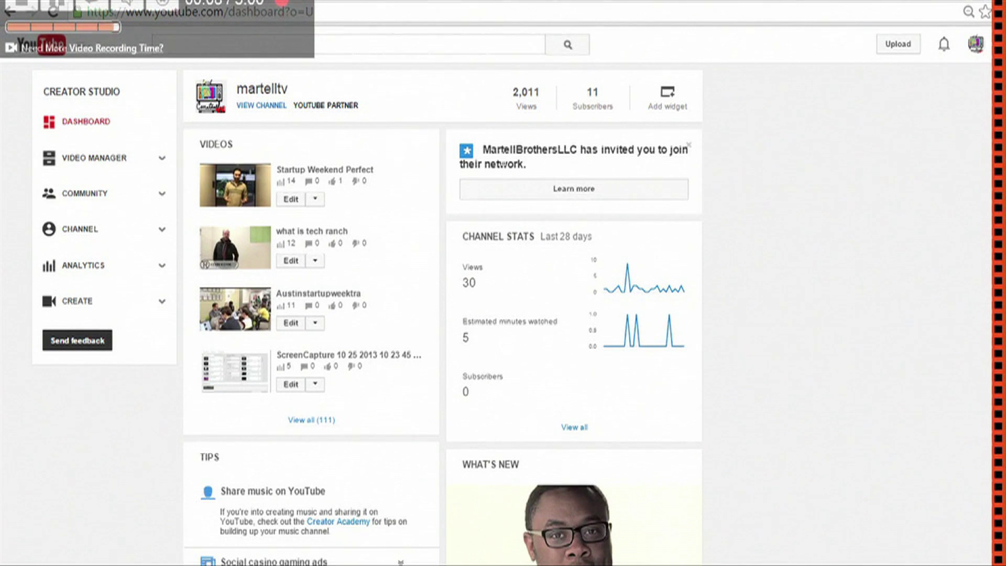
Accept the network invitation's terms, join the network, then view the 111 uploaded videos
drag(579, 152, 483, 152)
click(723, 170)
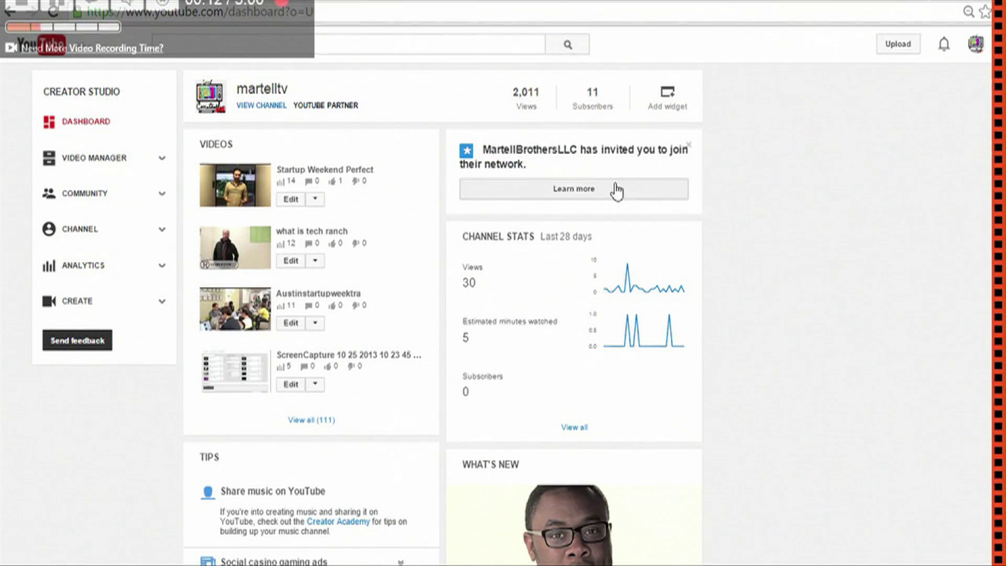
click(592, 193)
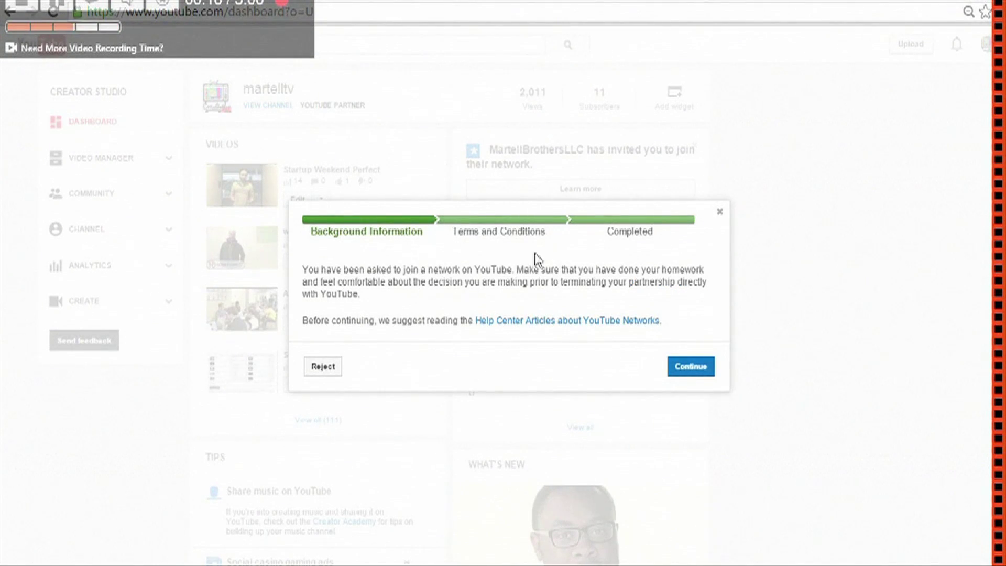
click(689, 368)
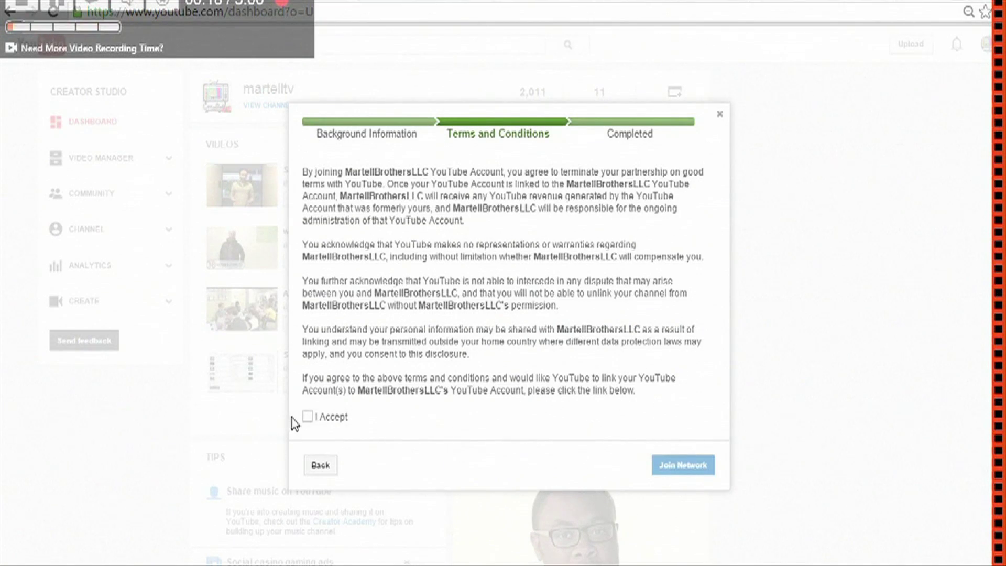
click(308, 418)
click(681, 465)
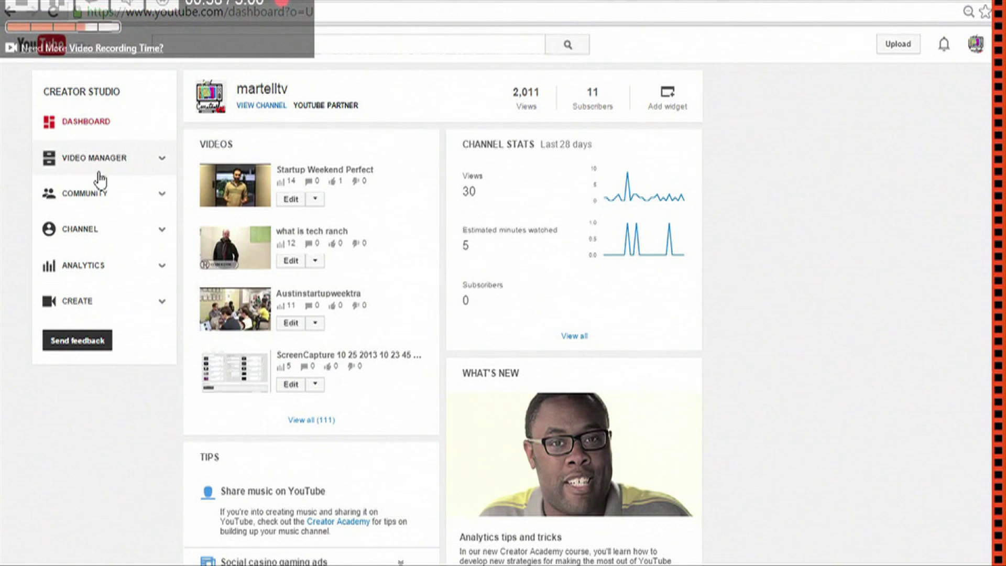
click(74, 158)
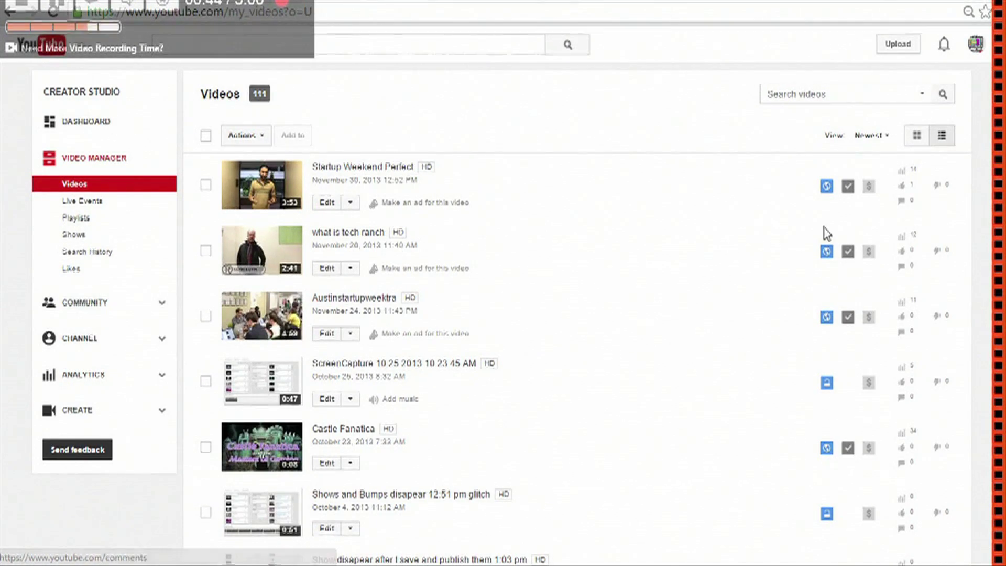
click(869, 186)
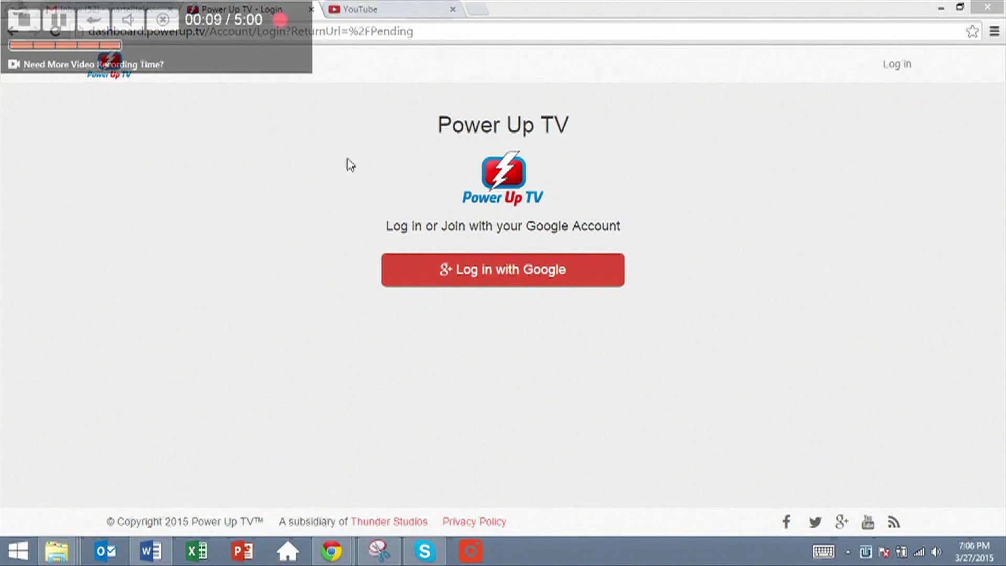
Log in to Power Up TV with Google and briefly view the acquisition blog post
click(495, 272)
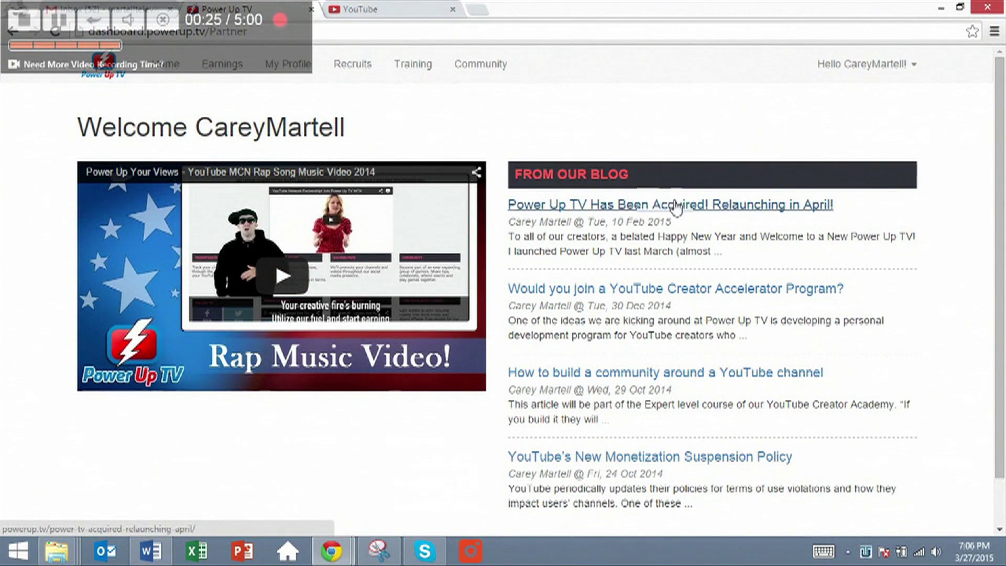
click(719, 205)
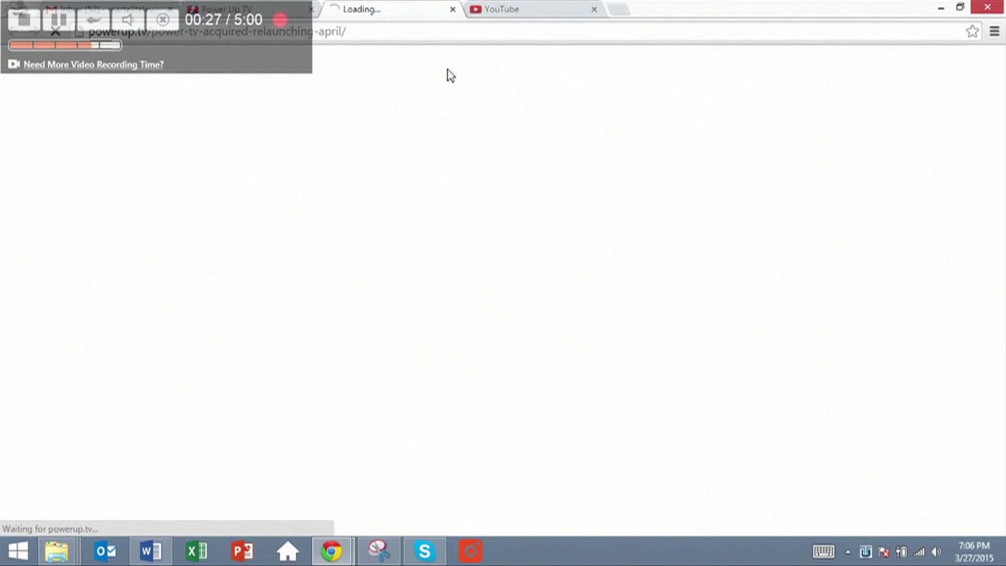
click(453, 9)
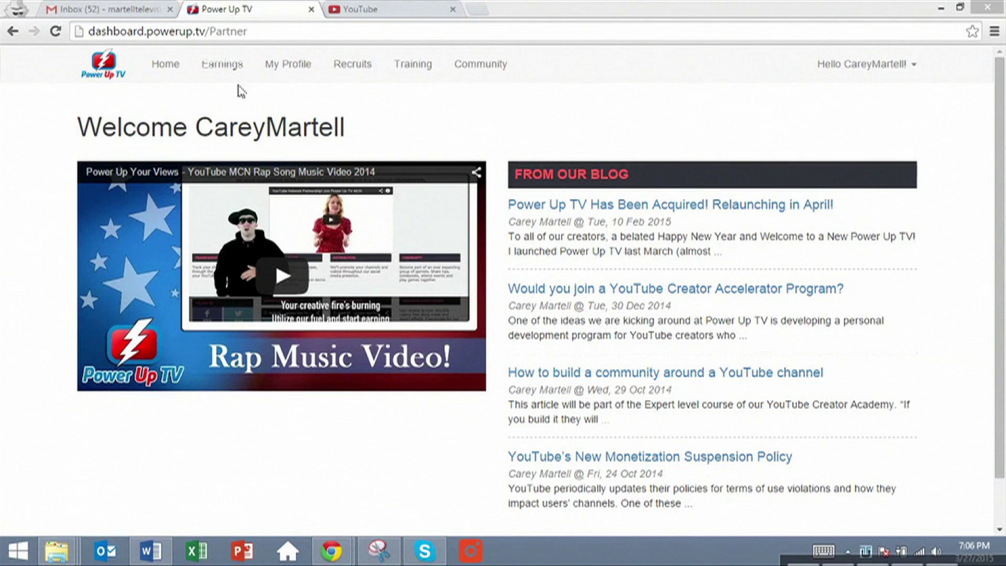
Review the Earnings page (80% revenue share, $0 total), then go to My Profile
click(237, 67)
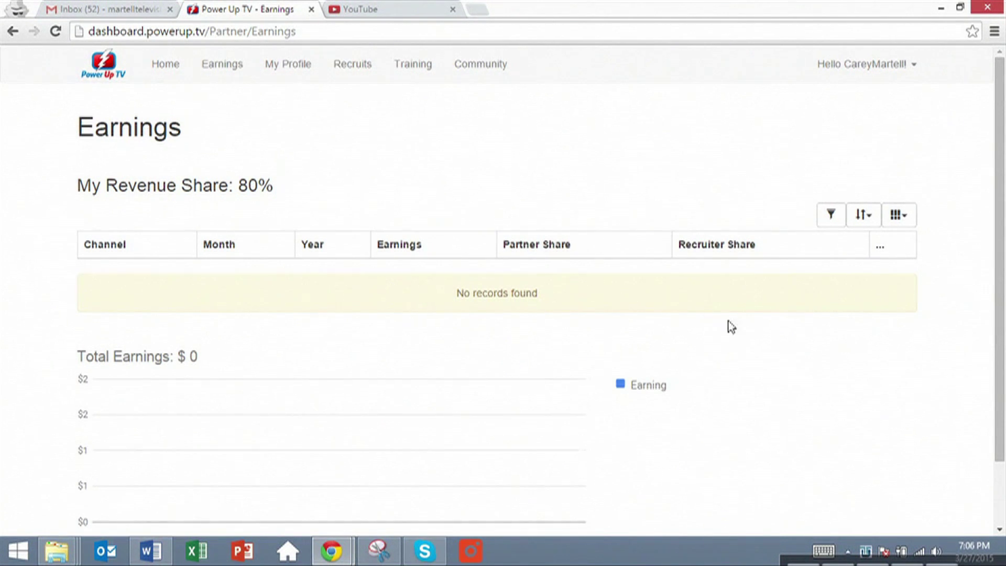
scroll(1002, 190, down, 2)
scroll(1002, 190, up, 2)
click(302, 69)
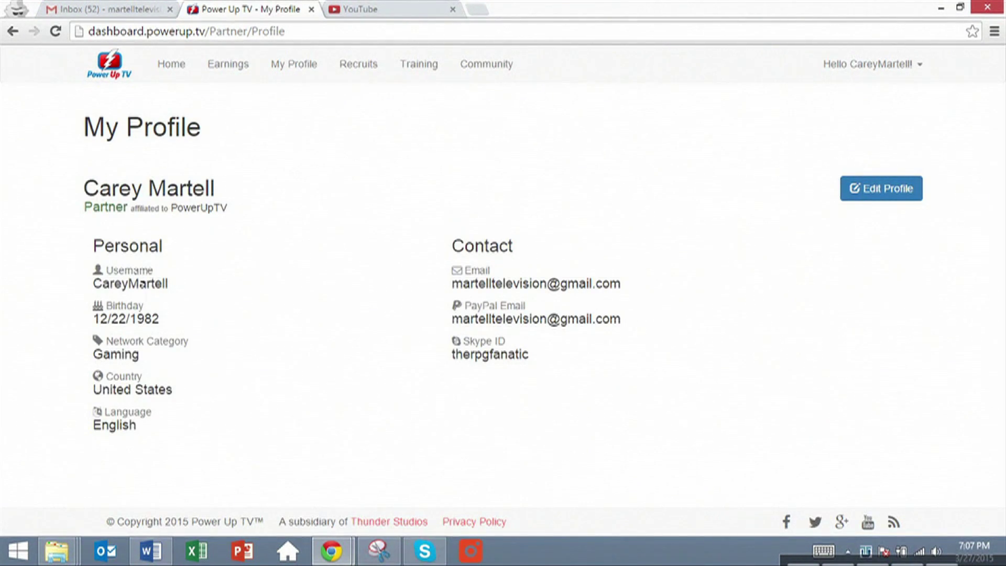
Change the profile username to the channel name, save the profile, then open Recruits
click(876, 194)
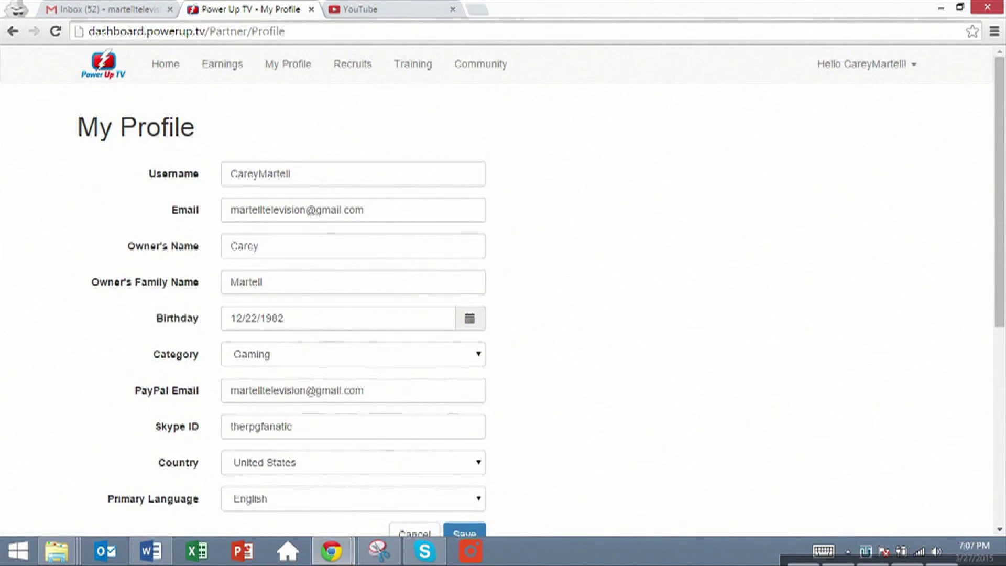
double_click(291, 173)
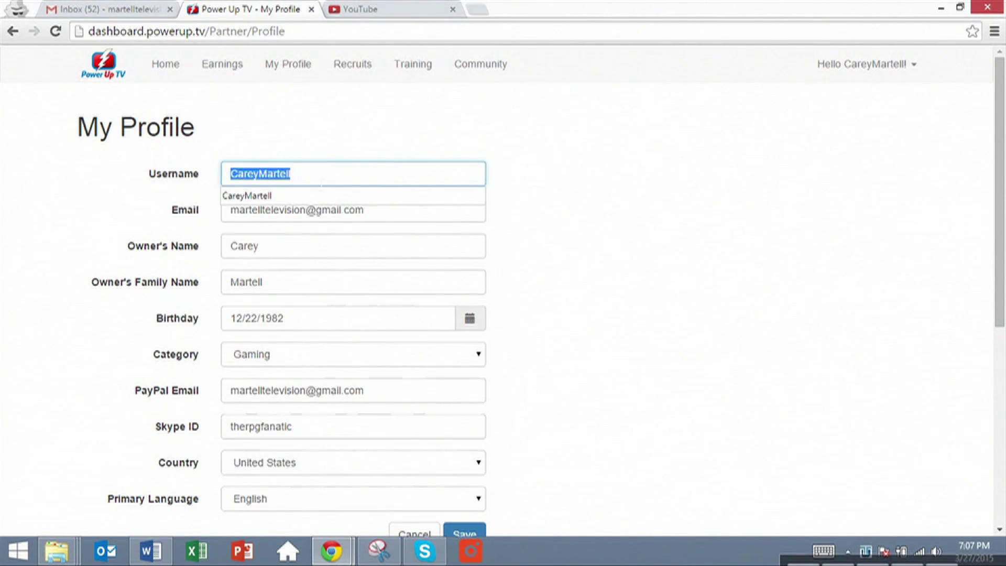
text(MartellTV)
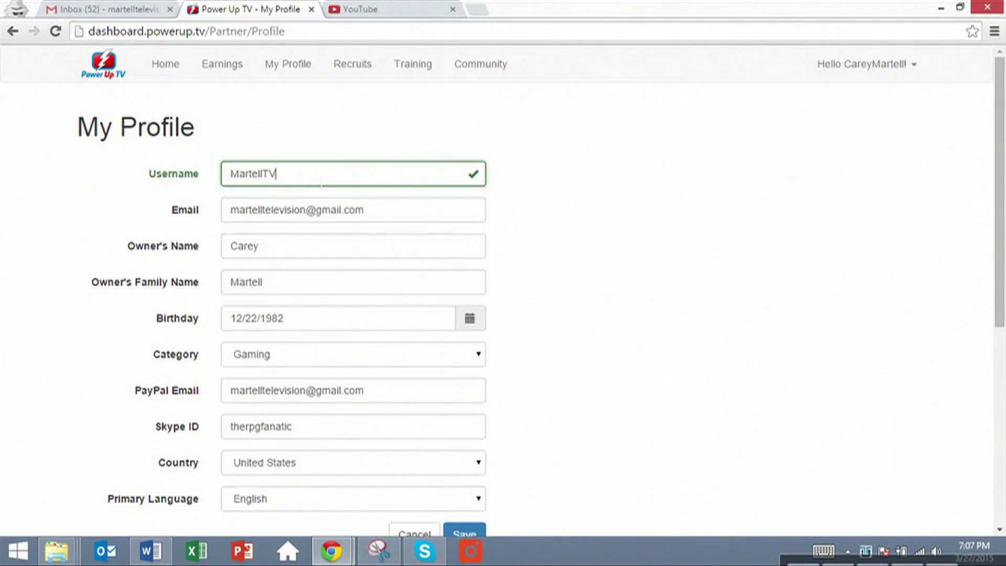
scroll(797, 240, down, 3)
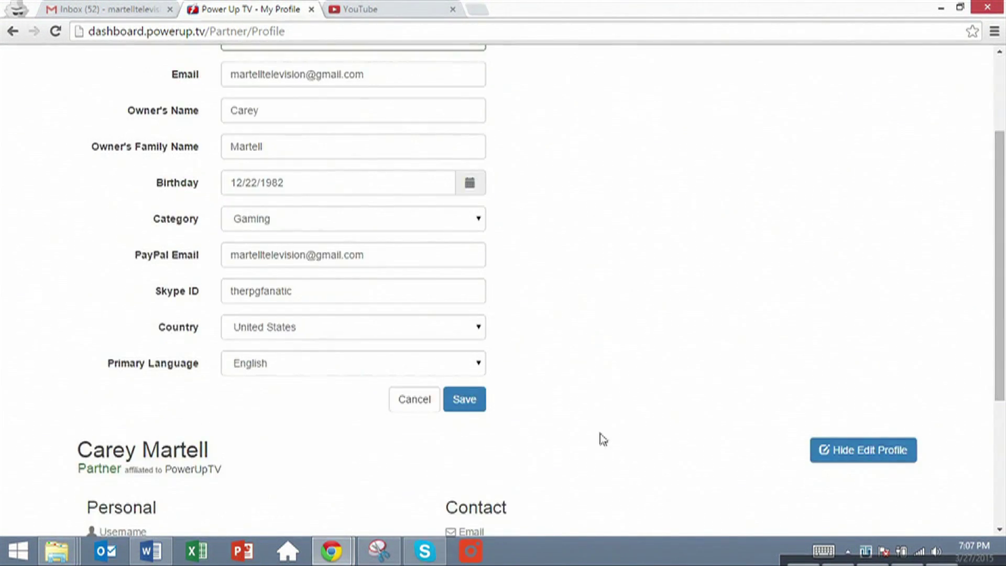
click(469, 403)
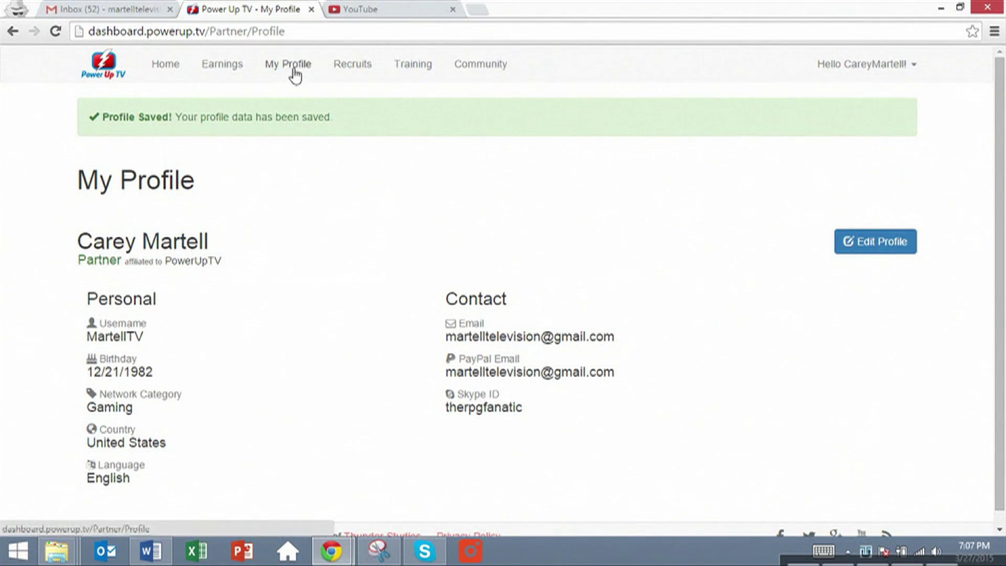
click(354, 67)
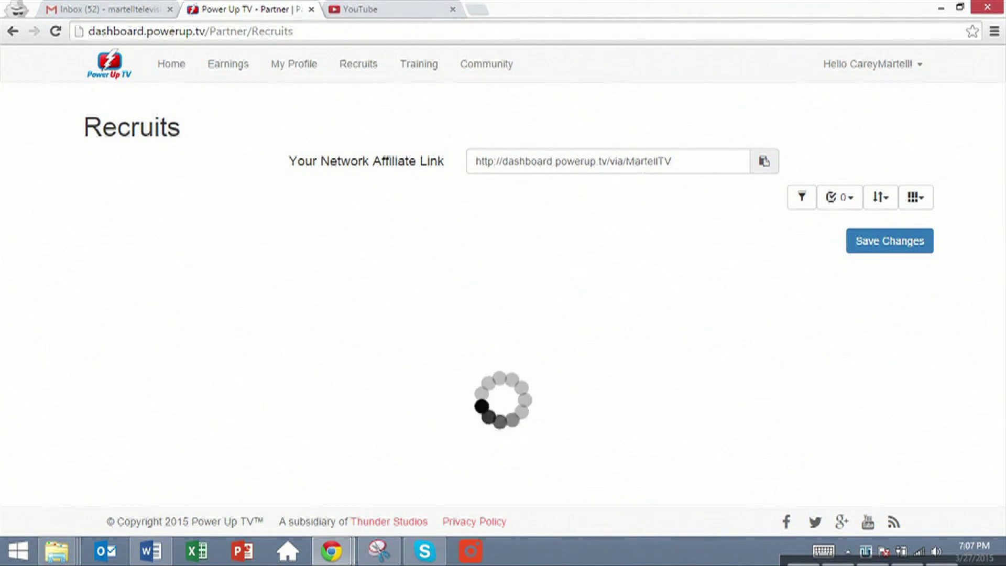
Copy the network affiliate link, then bring up the Training page with the Creator Academy video and March 2015 schedule
click(774, 164)
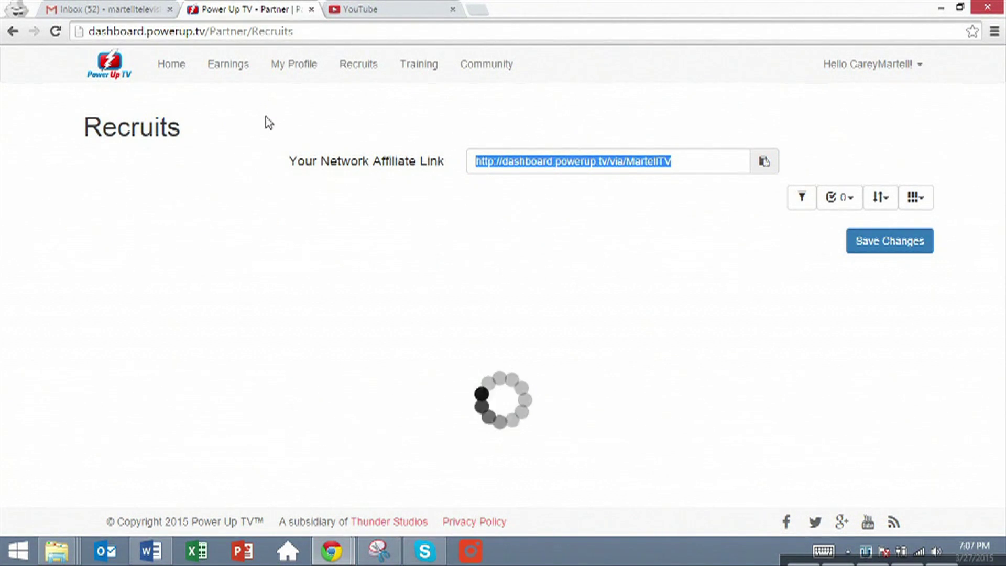
click(412, 64)
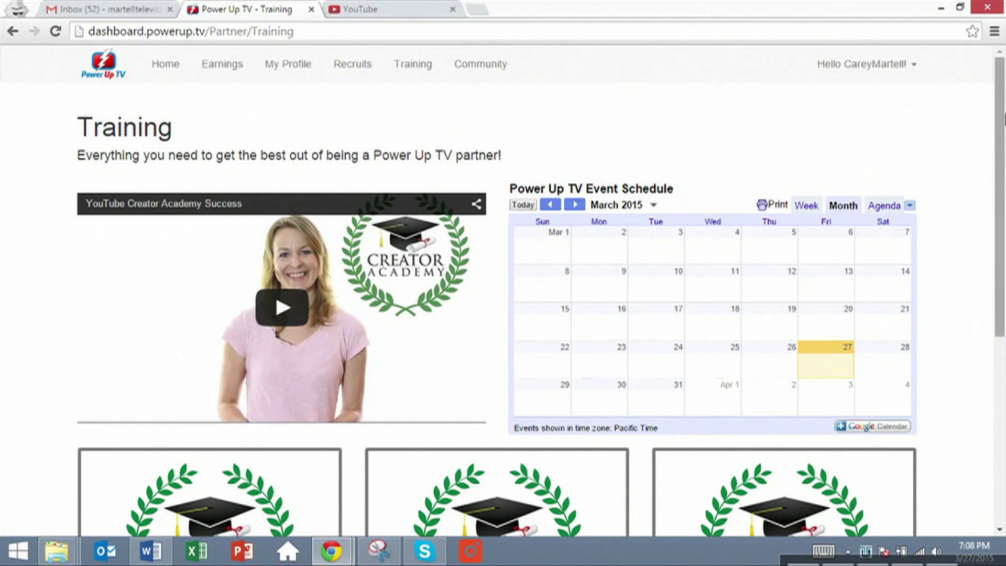
Scroll the Training page through the calendar to the Beginners, Expert and Network Certification course cards
scroll(985, 155, down, 1)
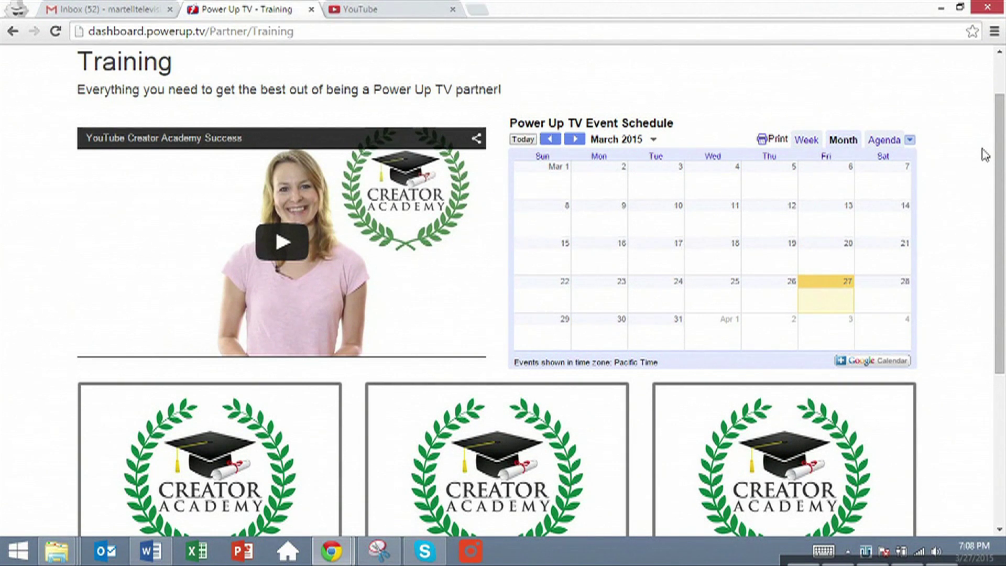
scroll(998, 160, down, 4)
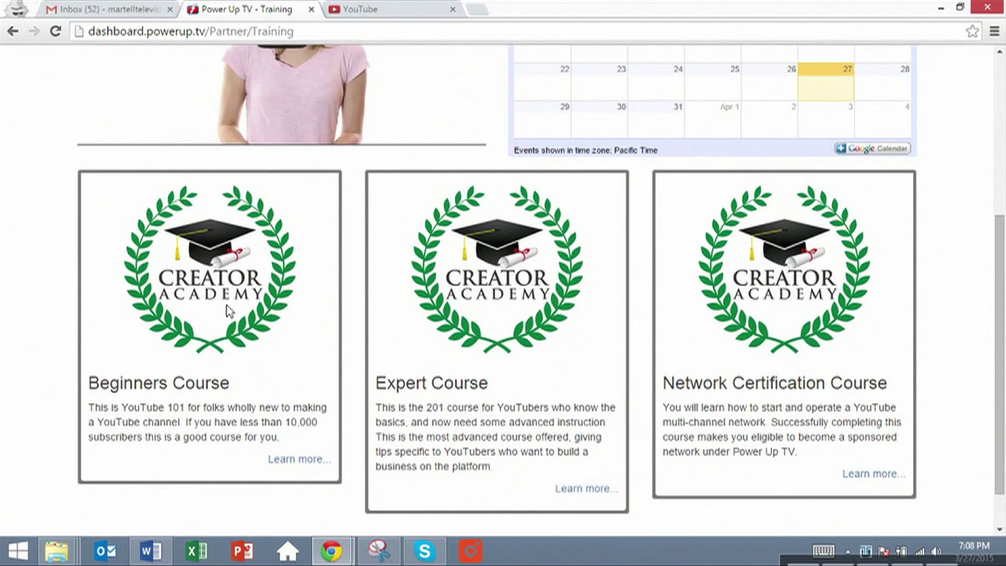